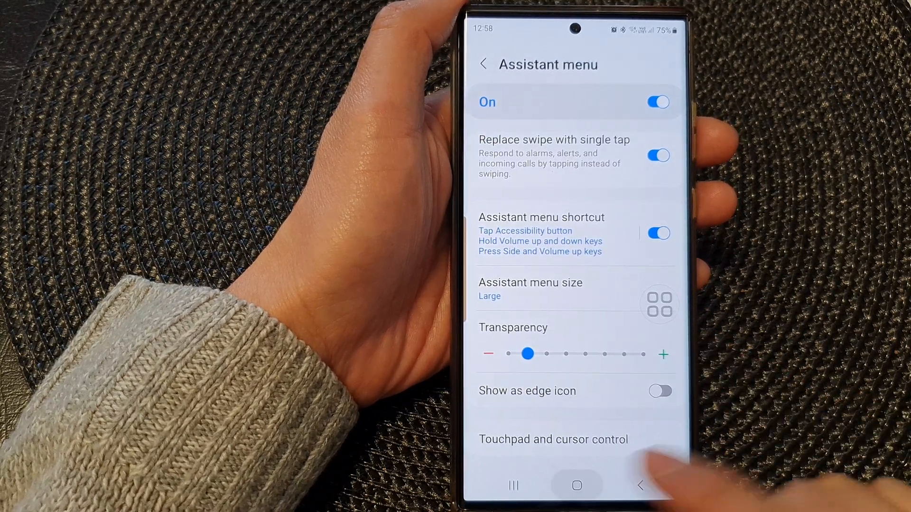
Return to the home screen and reopen the Settings app from the quick panel.
click(576, 486)
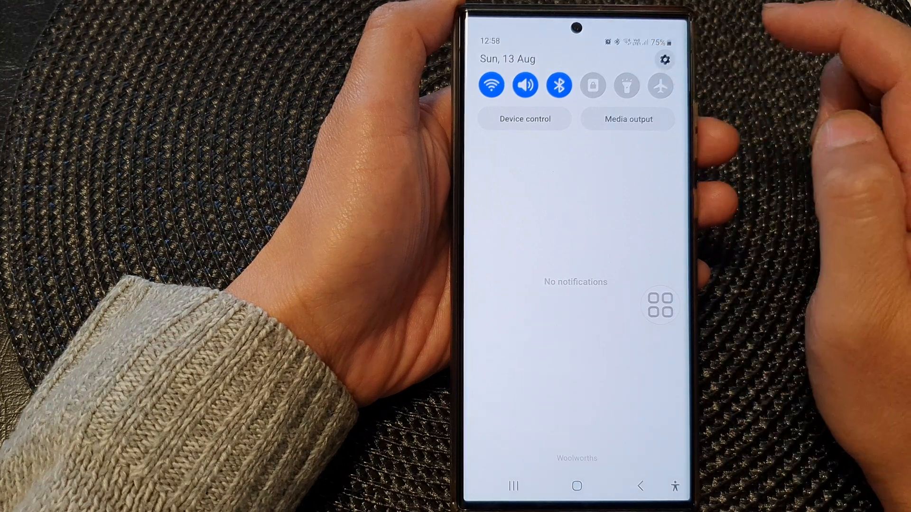
click(665, 59)
scroll(577, 285, up, 10)
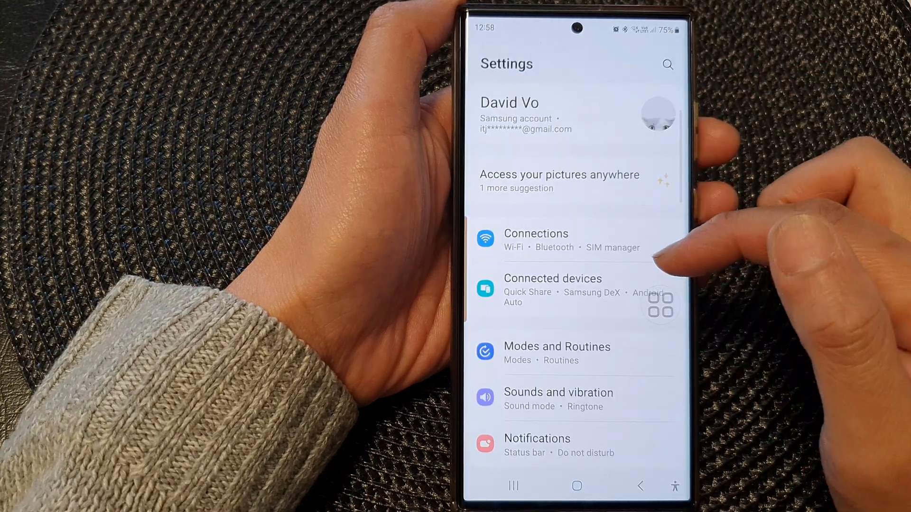
scroll(576, 284, down, 10)
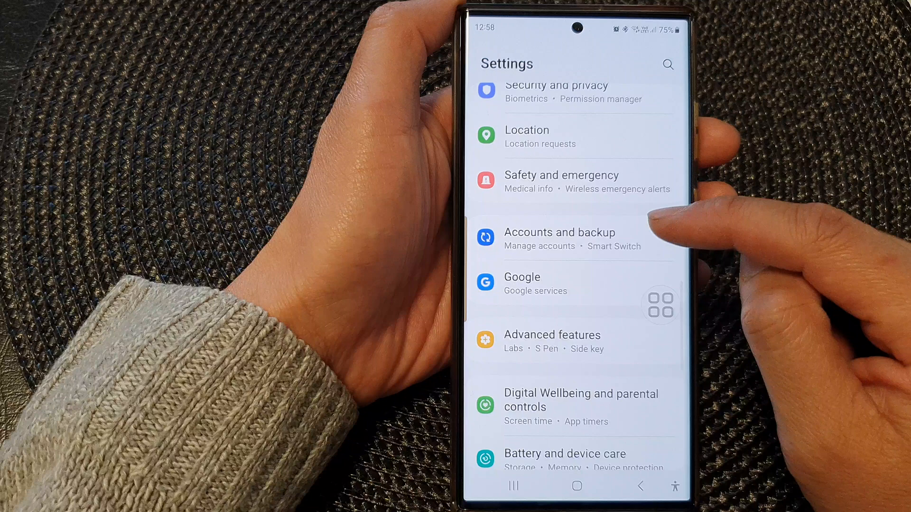
scroll(576, 284, down, 10)
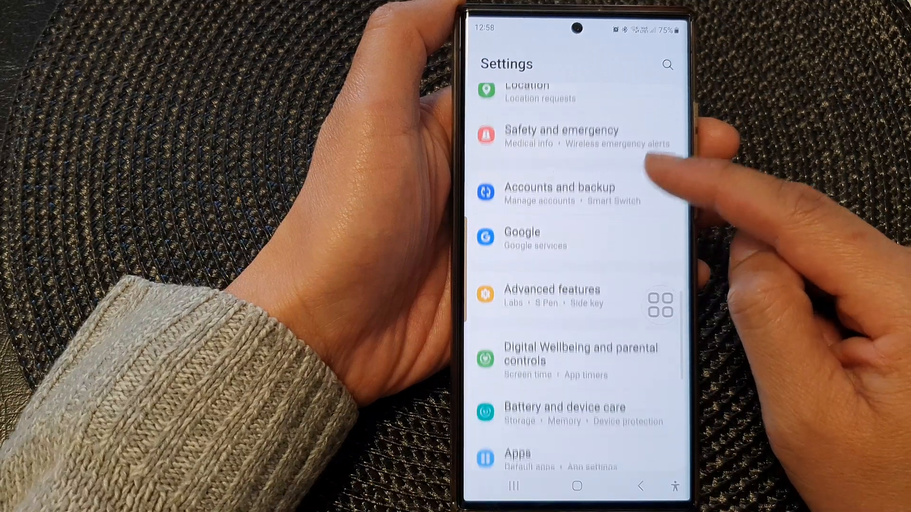
Reach Assistant menu via Accessibility > Interaction and dexterity and enable Show as edge icon.
click(569, 269)
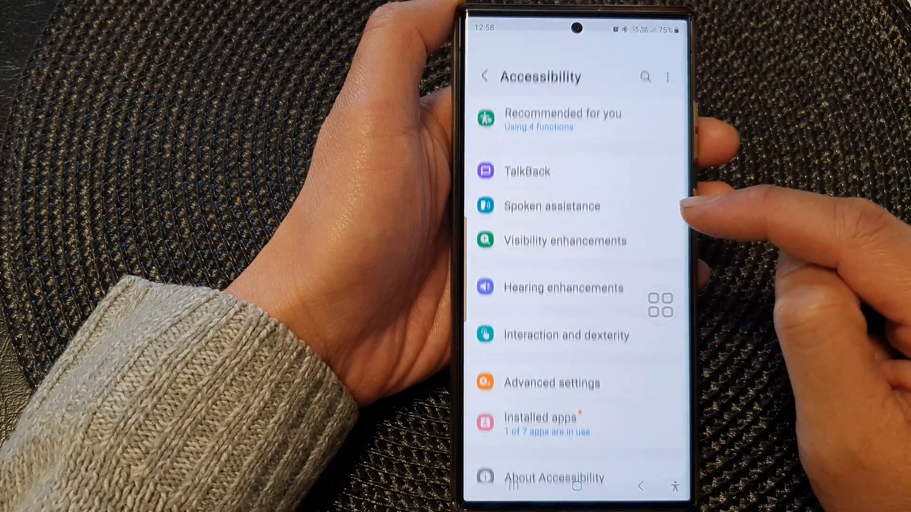
scroll(576, 285, down, 2)
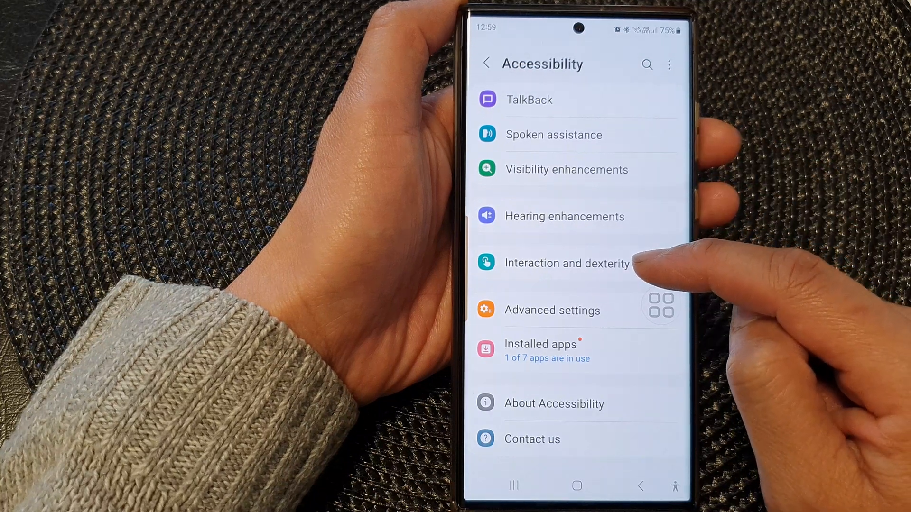
click(567, 264)
scroll(576, 320, down, 2)
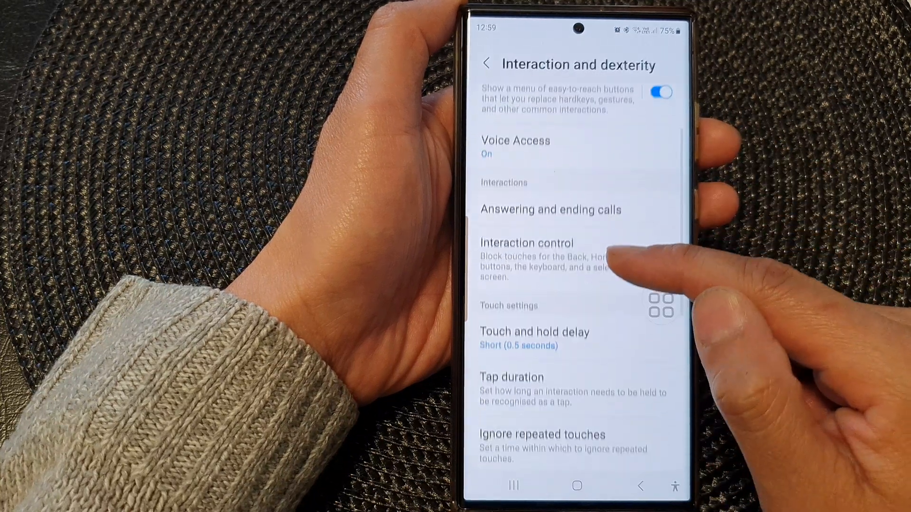
scroll(627, 263, down, 2)
scroll(626, 263, up, 3)
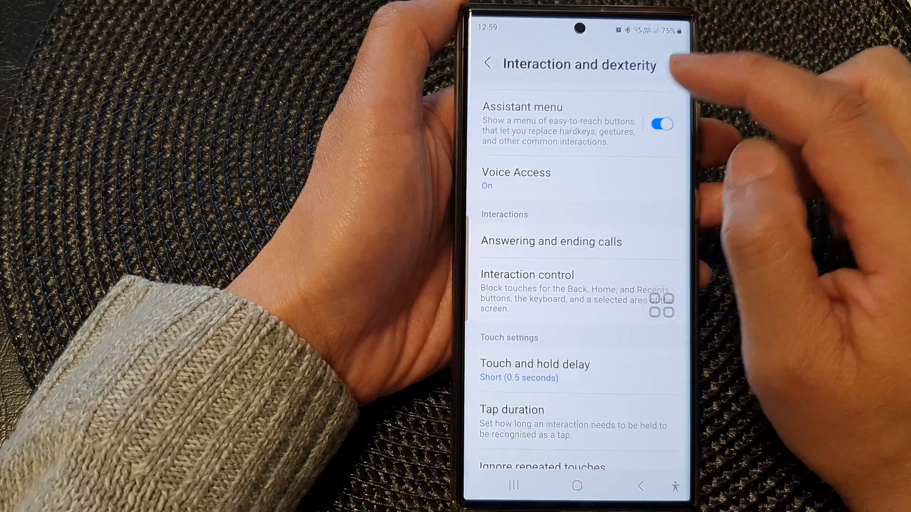
click(542, 118)
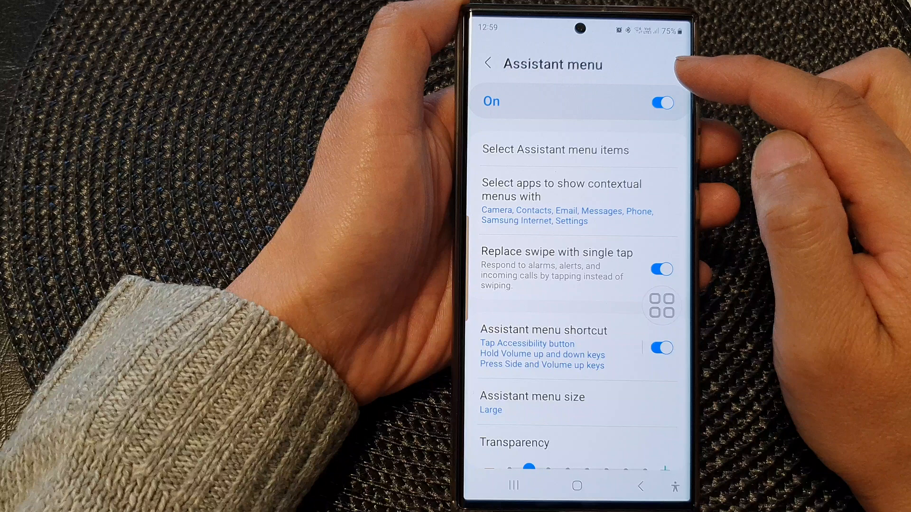
scroll(605, 320, down, 4)
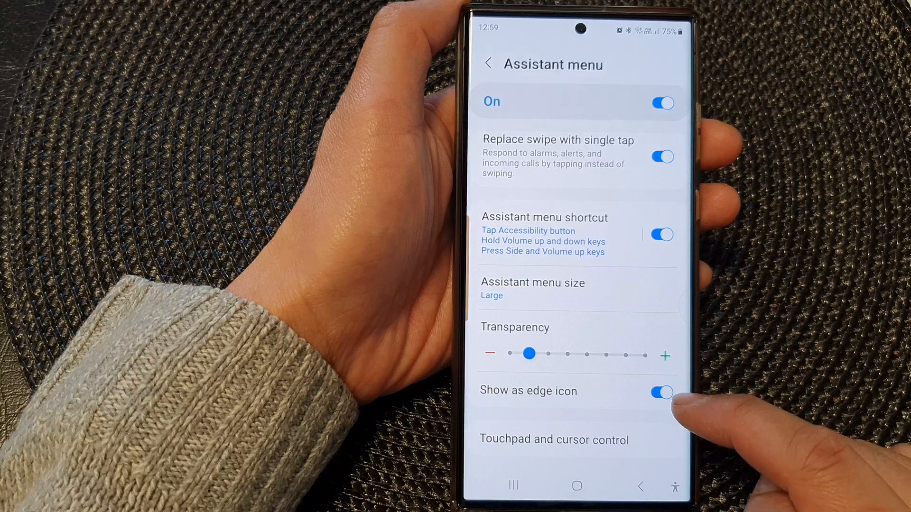
From the home screen, open the Assistant menu panel via the edge tab and close it.
click(577, 486)
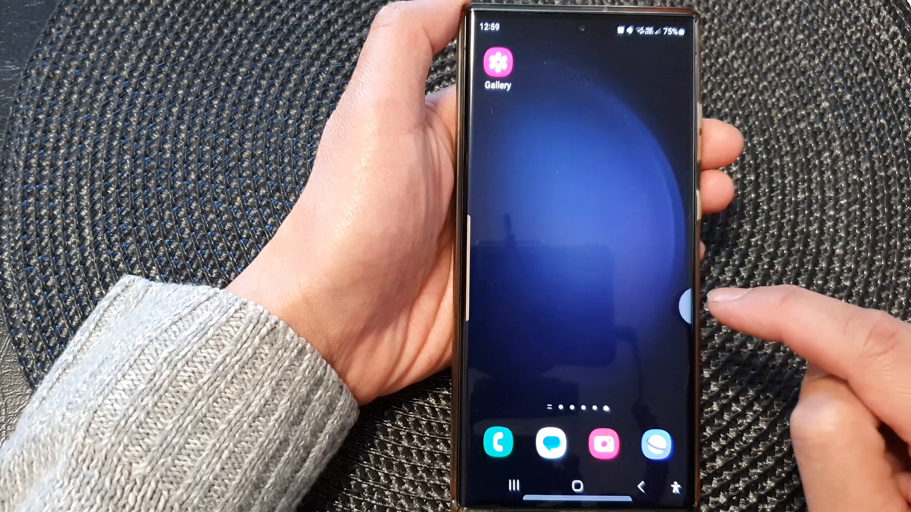
click(682, 305)
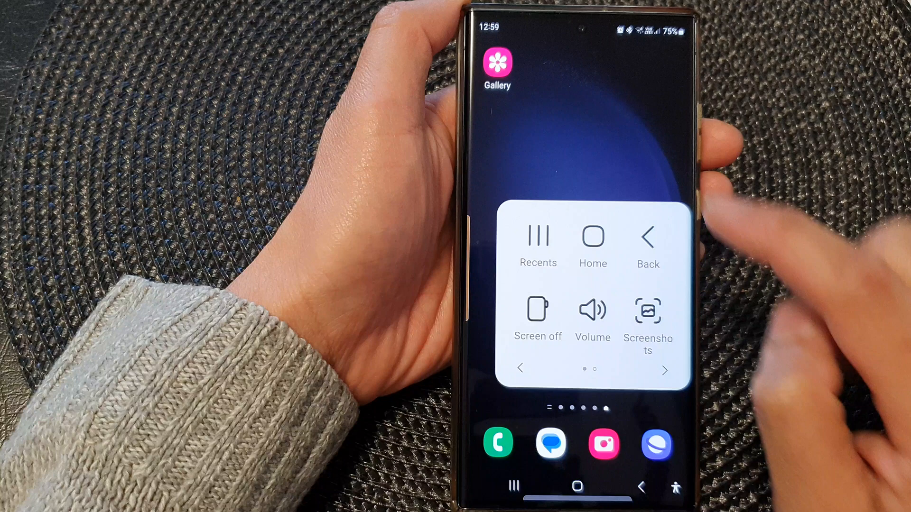
click(687, 313)
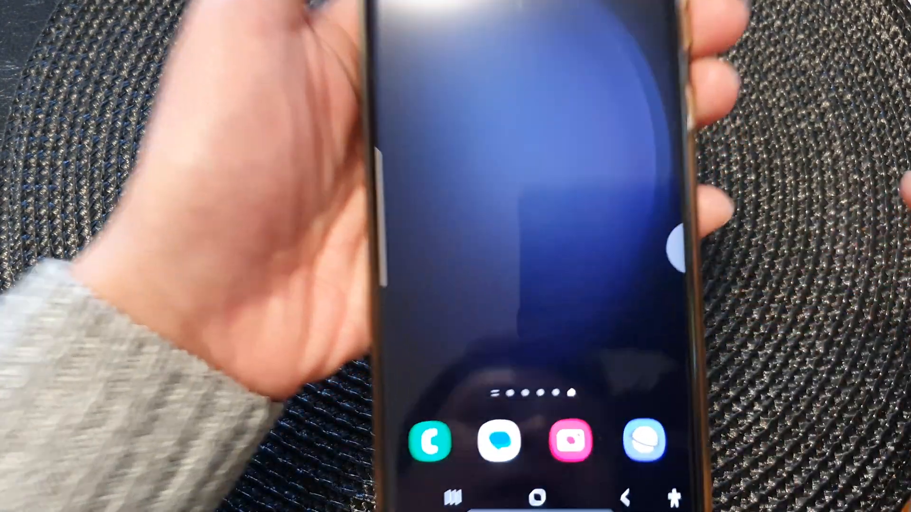